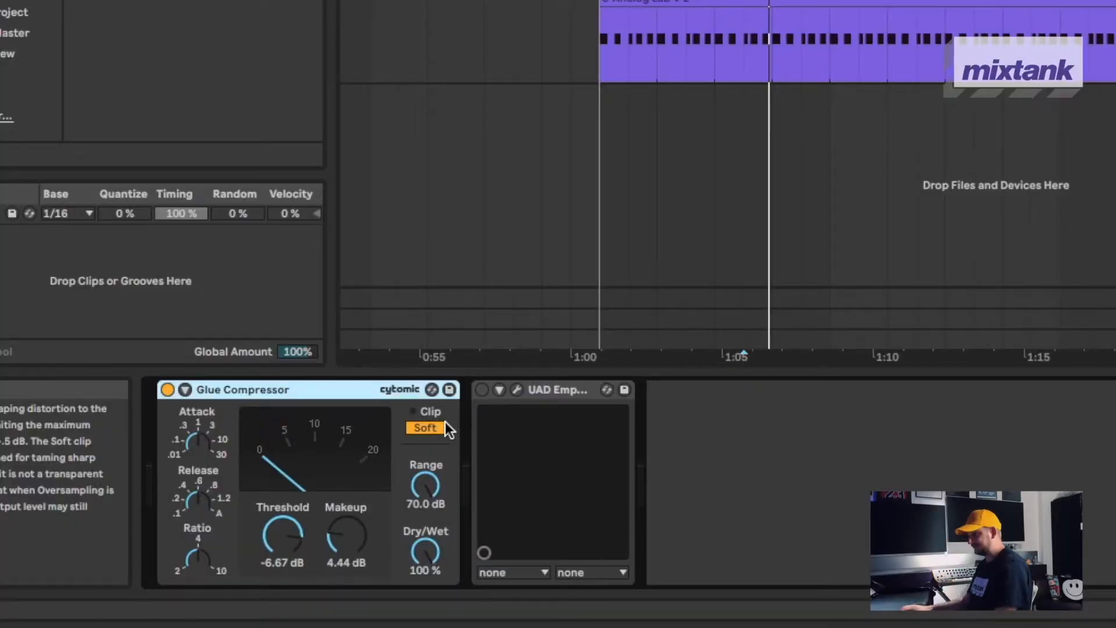
Play the track and, with Soft clip switched off, raise the Glue Compressor's makeup gain to about 15.1 dB.
key("space")
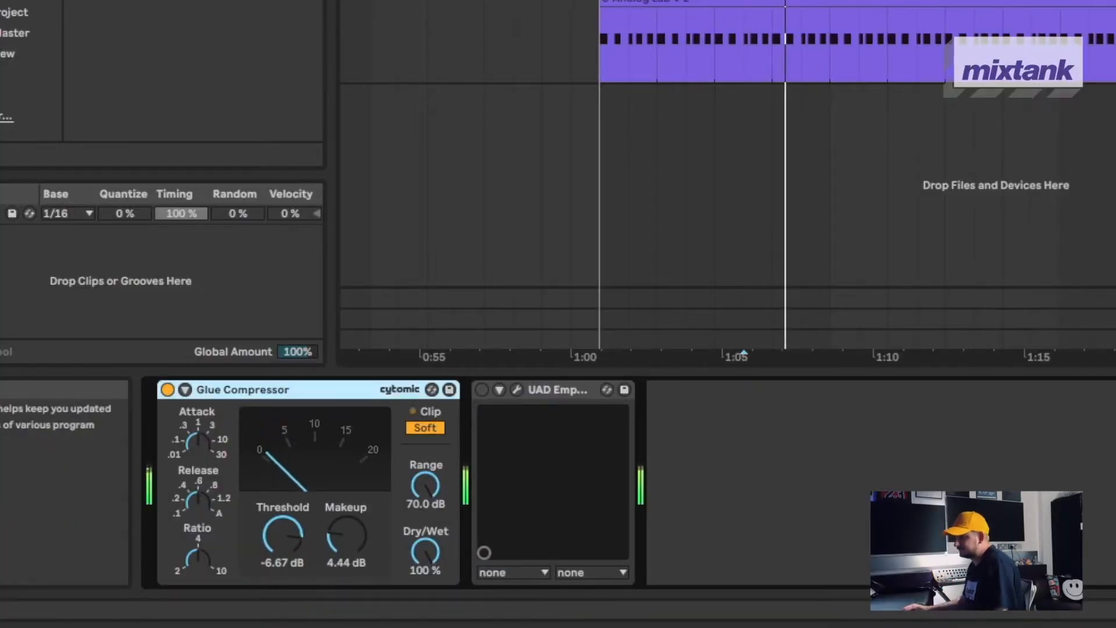
left_click_drag(350, 539, 349, 526)
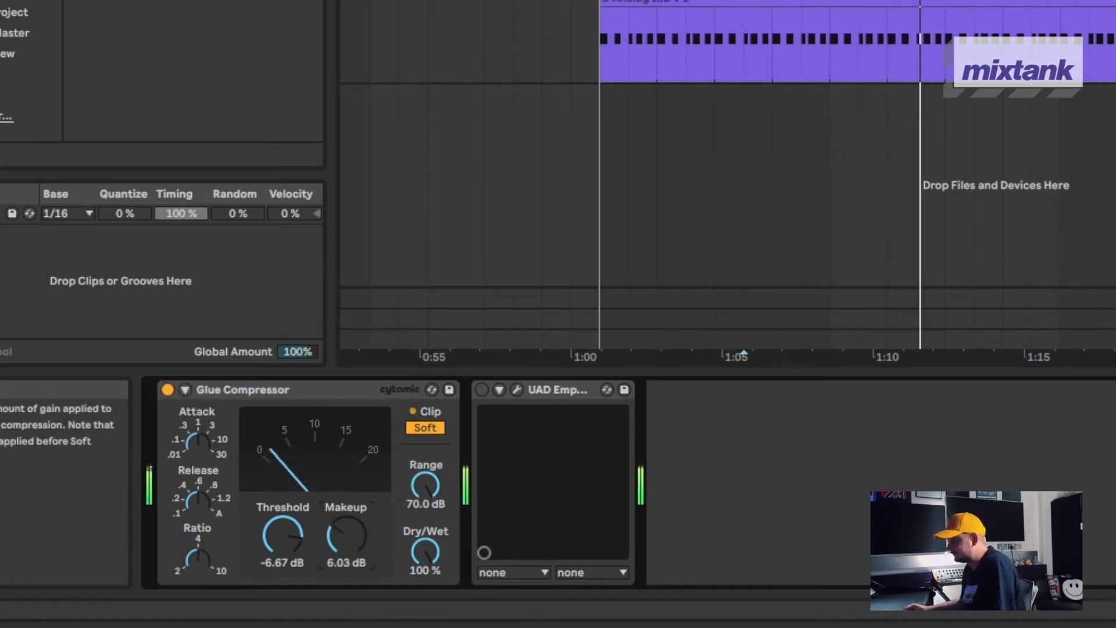
left_click(429, 430)
left_click(350, 547)
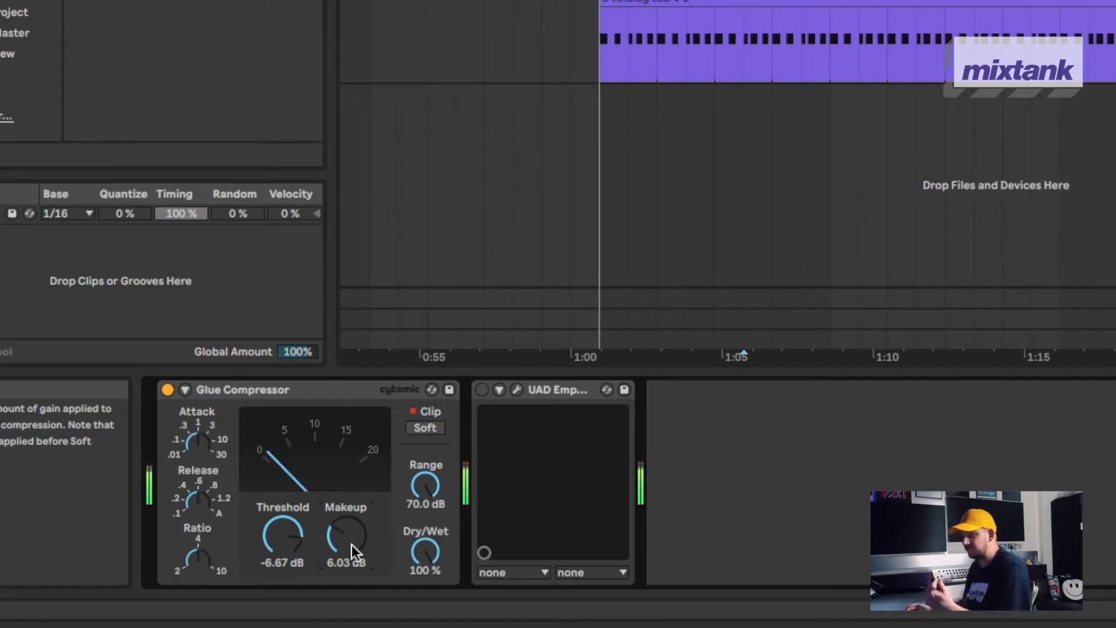
left_click_drag(351, 545, 351, 505)
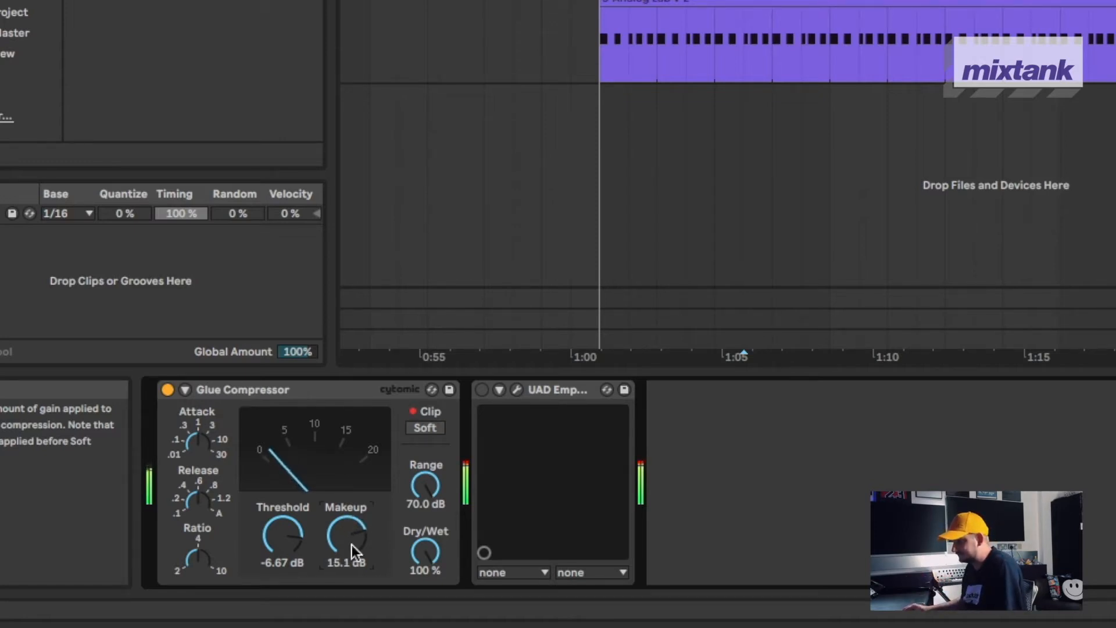
Lower the Glue Compressor's makeup gain to about 3.17 dB, switch Soft clip on and fine-tune the makeup.
left_click_drag(343, 549, 342, 605)
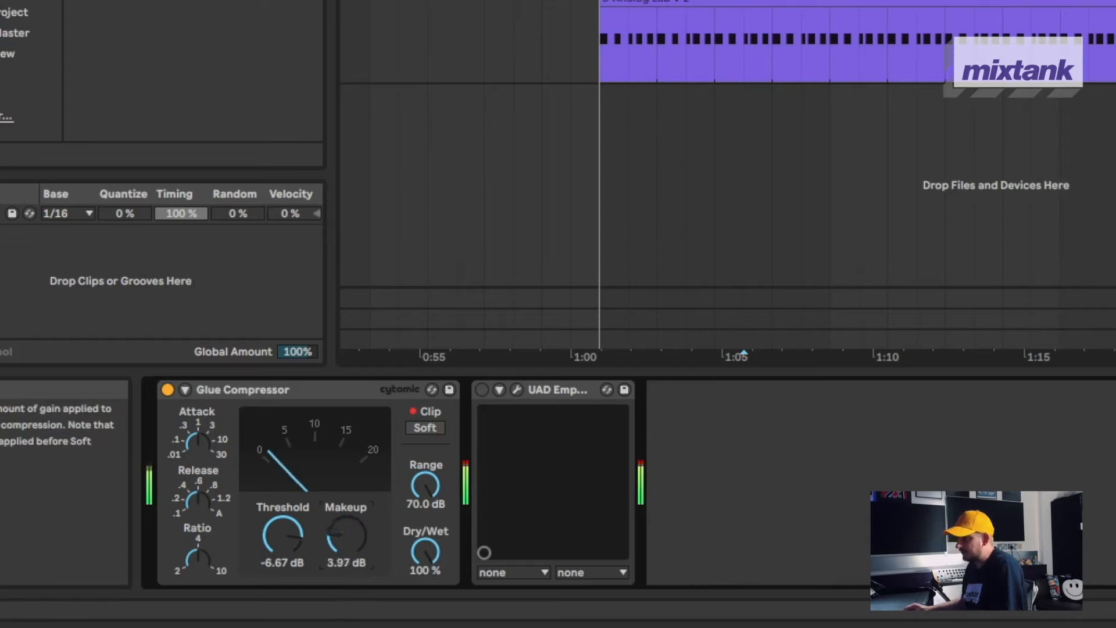
left_click(427, 430)
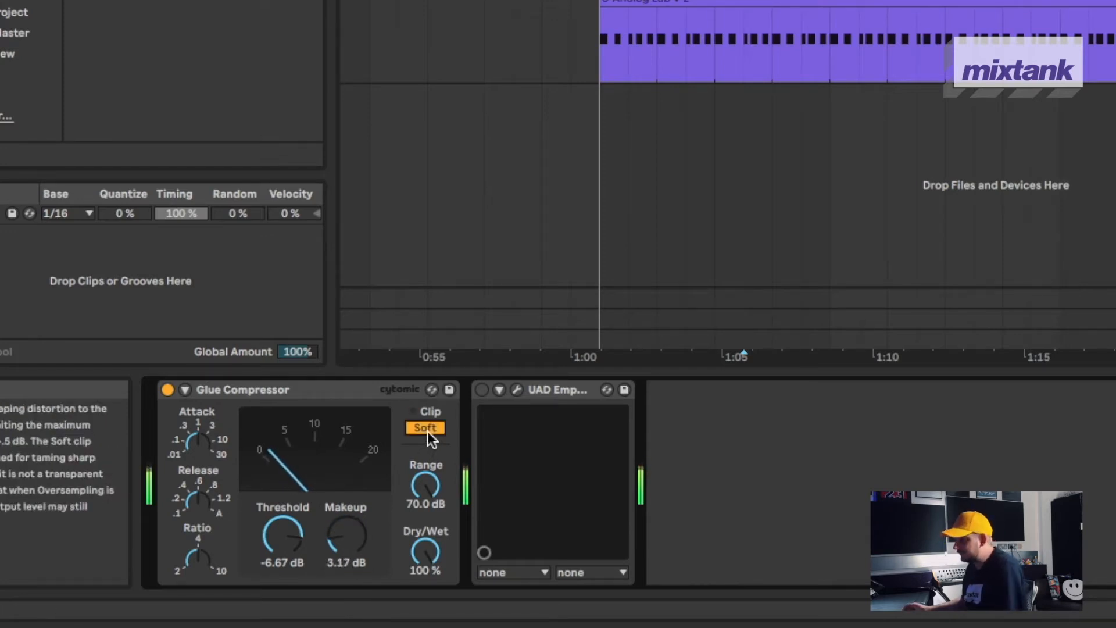
left_click_drag(363, 552, 363, 540)
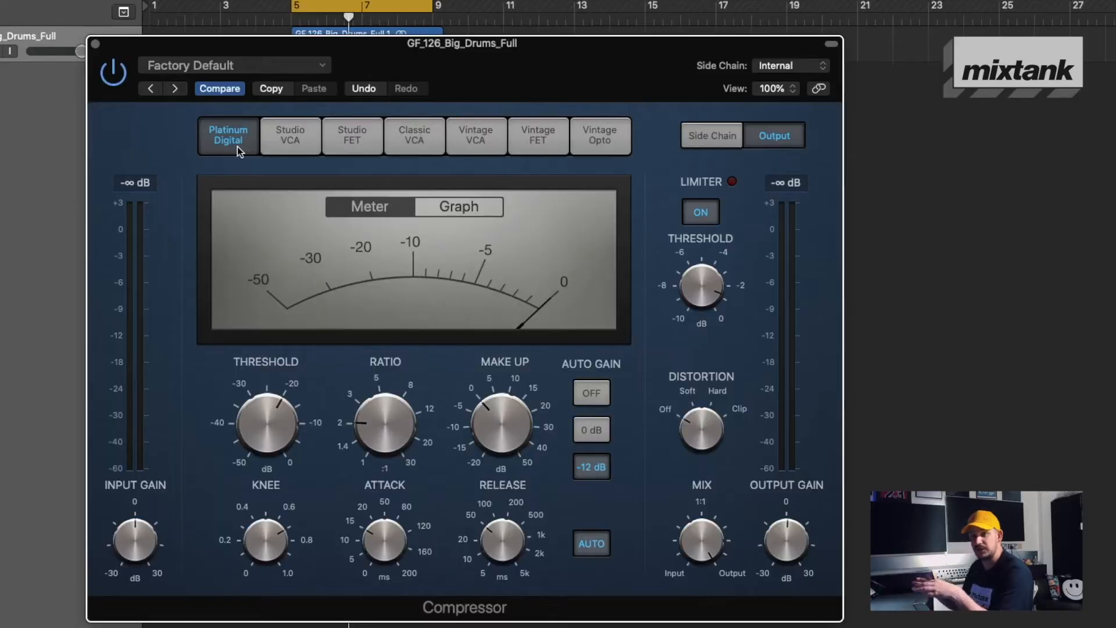
In Logic Pro's Compressor, step through the models from Studio VCA to Vintage Opto and return to Platinum Digital.
left_click(281, 148)
left_click(350, 144)
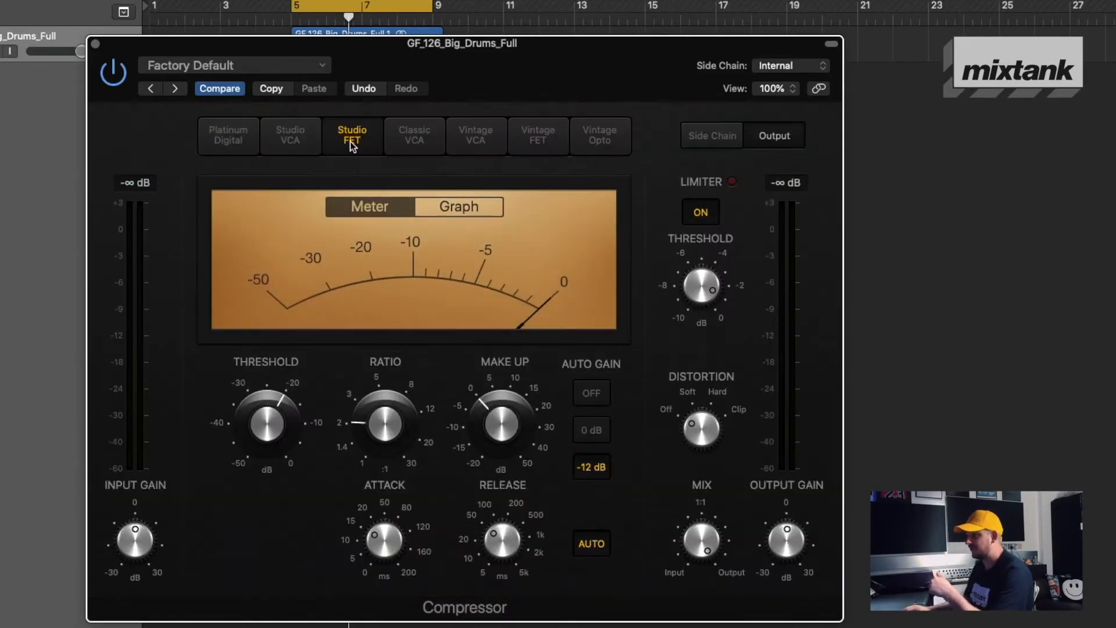
left_click(402, 142)
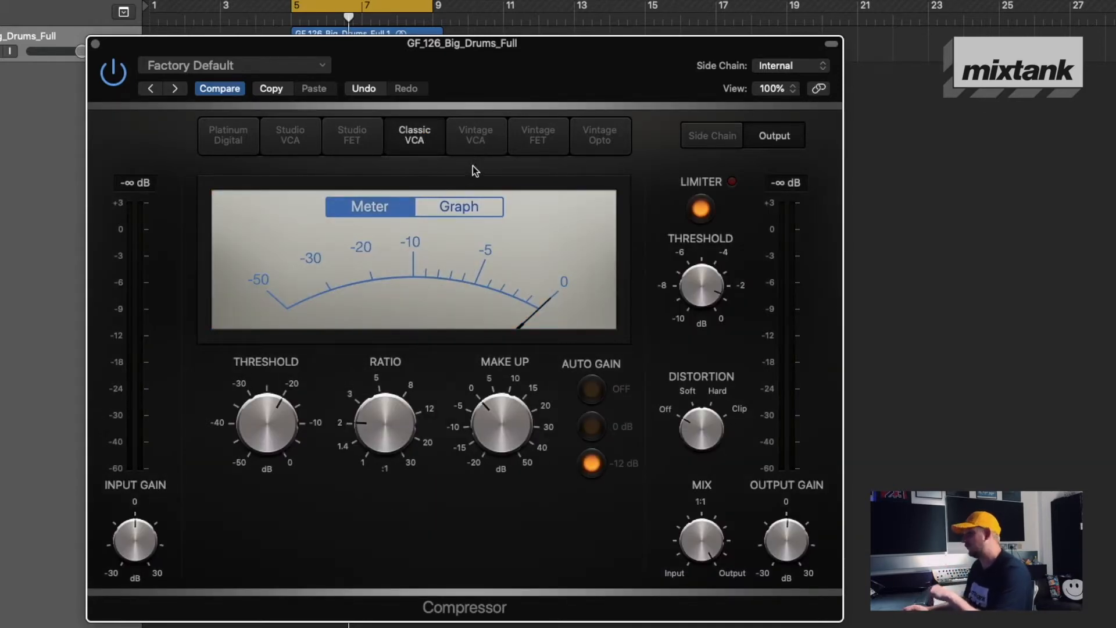
left_click(478, 145)
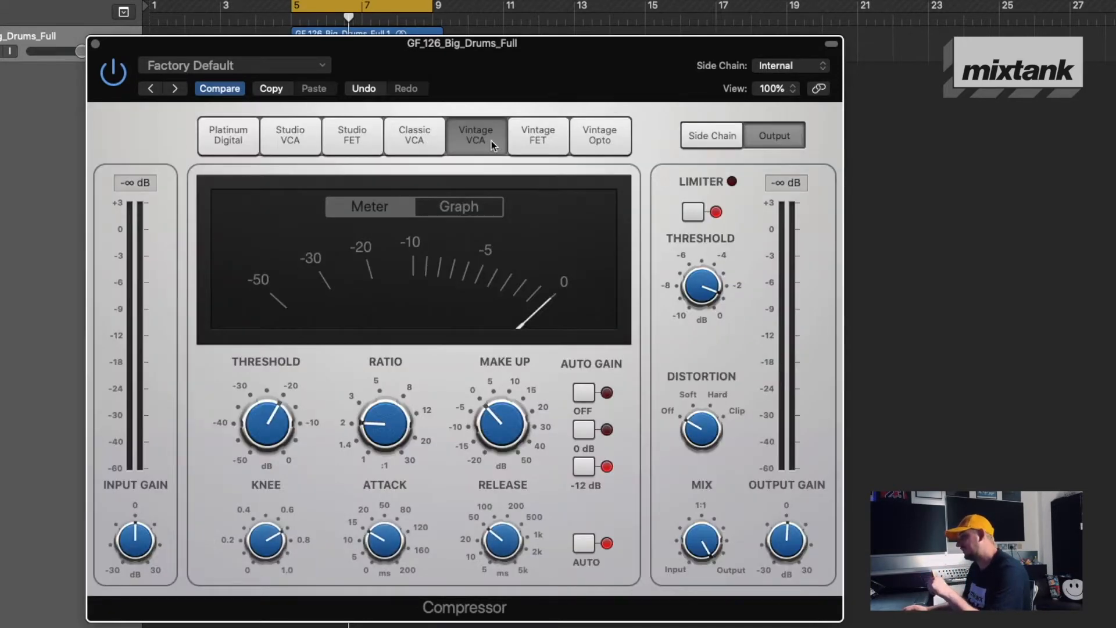
left_click(529, 136)
left_click(597, 140)
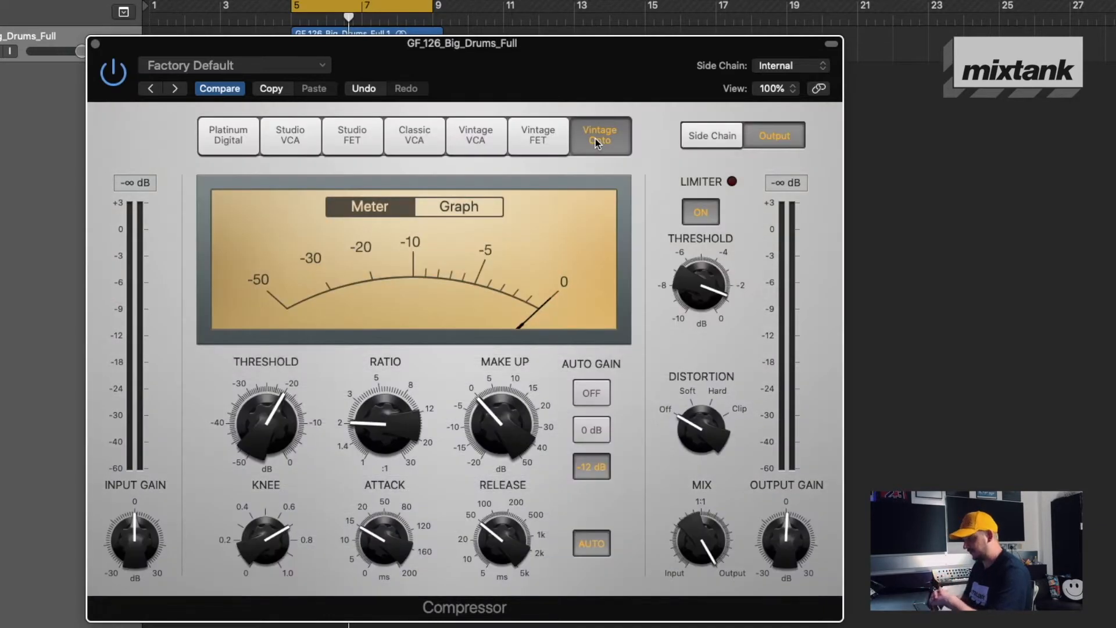
left_click(213, 146)
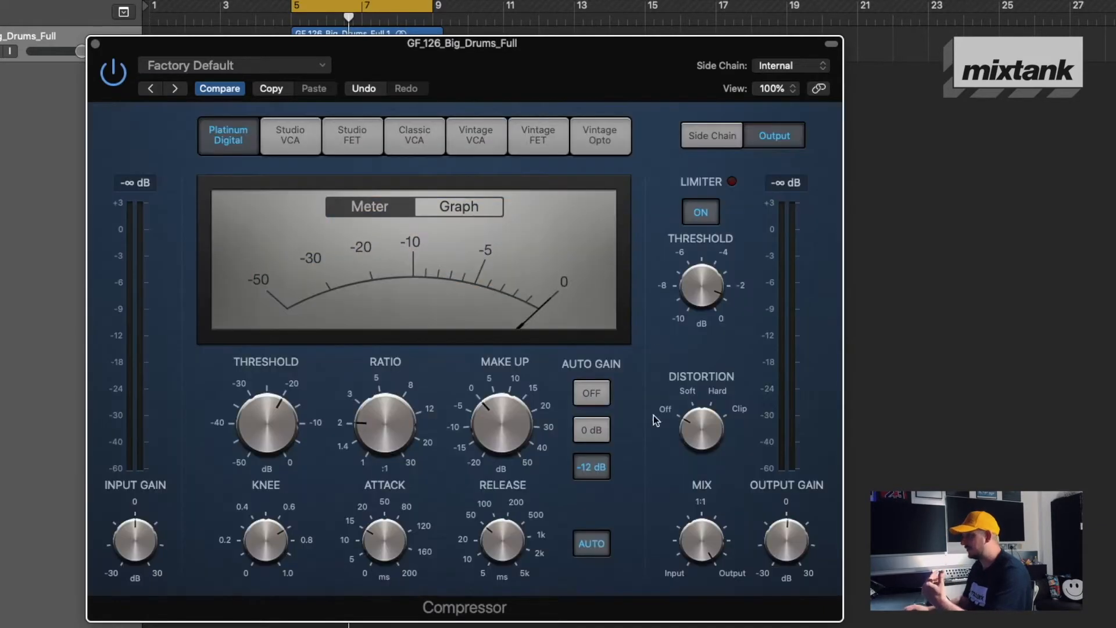
Set the Compressor's output distortion to Hard, and lower the side chain filter's frequency with a Q of 1.40.
mouse_move(704, 429)
left_mouse_down()
mouse_move(703, 418)
mouse_move(705, 439)
left_mouse_up()
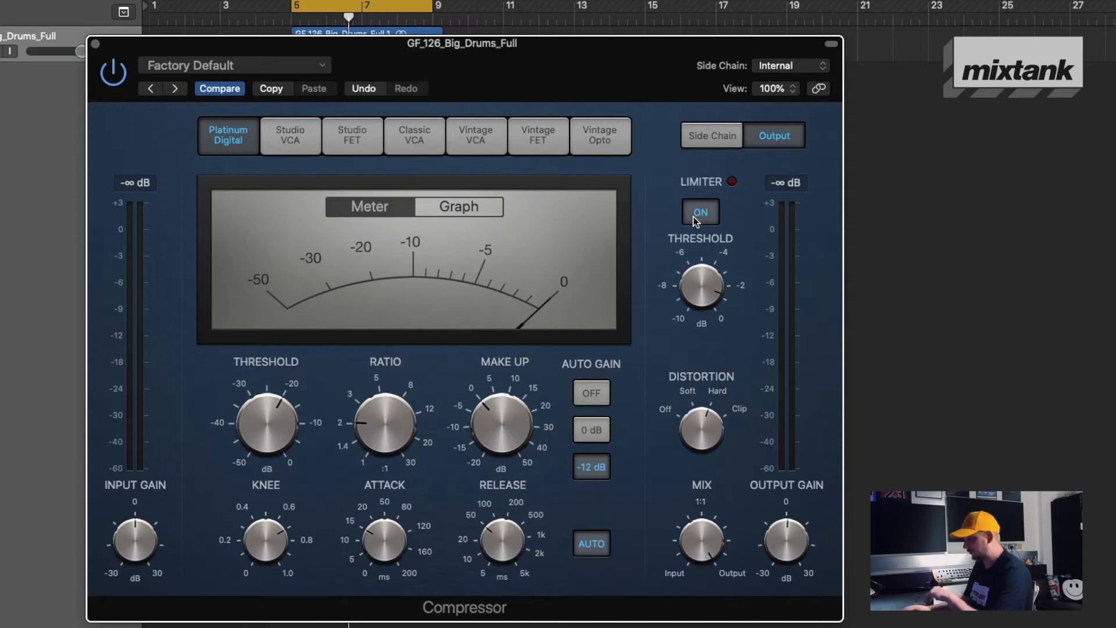
left_click(721, 145)
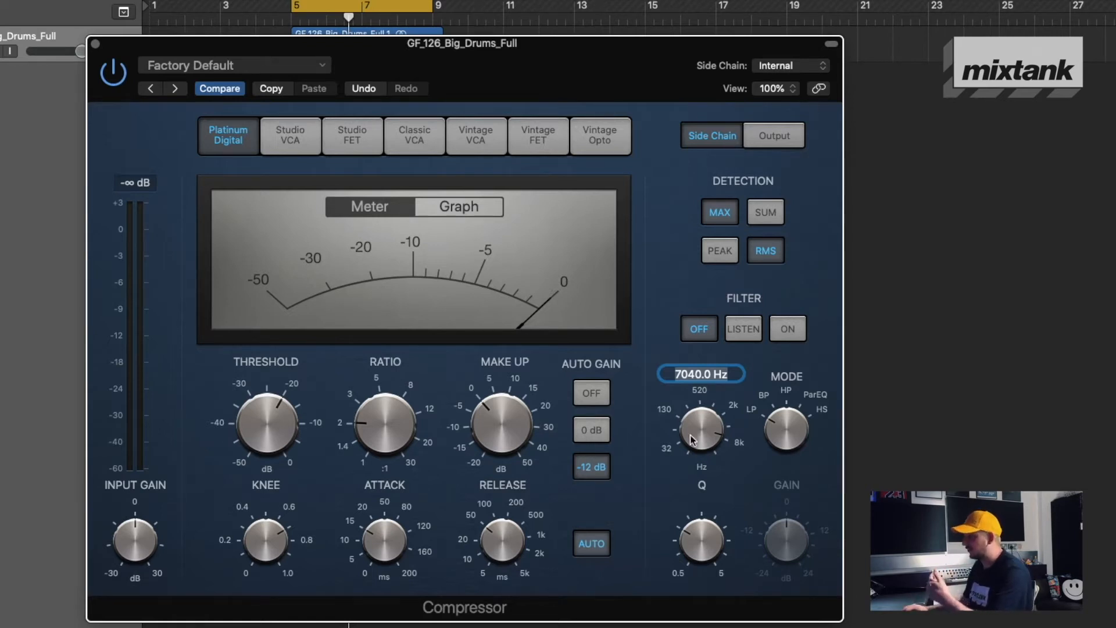
left_click_drag(692, 440, 693, 472)
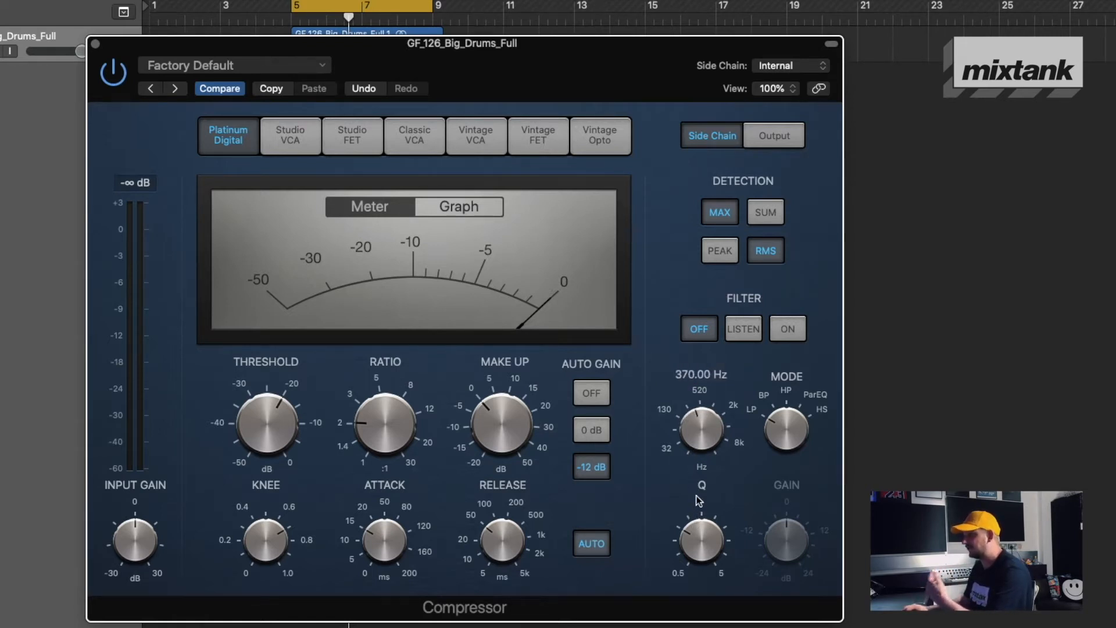
mouse_move(696, 512)
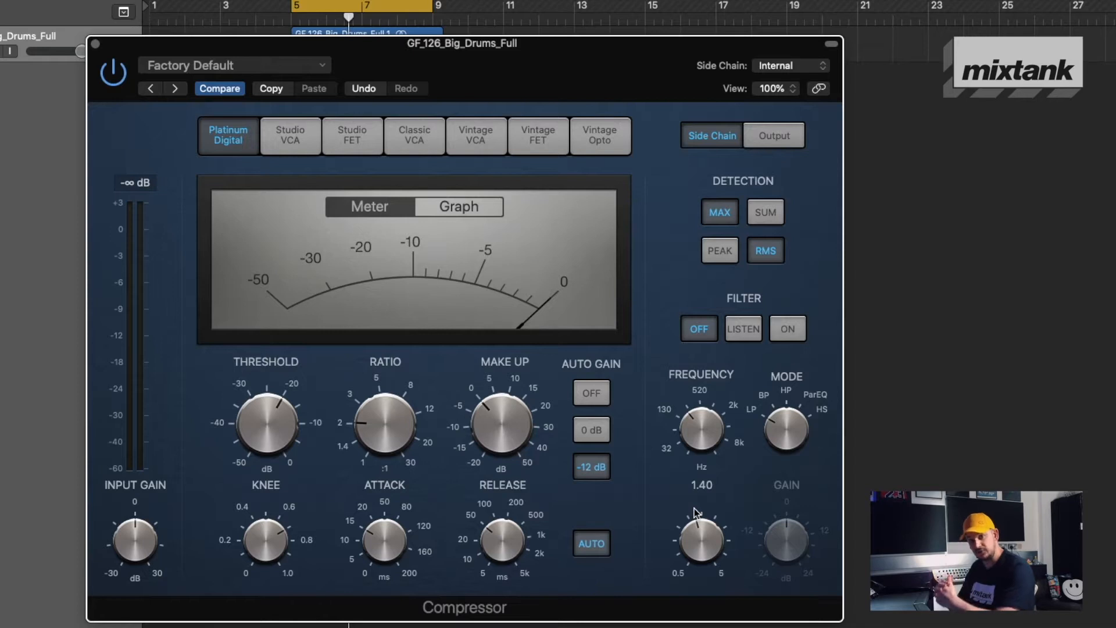
left_click_drag(692, 424, 691, 439)
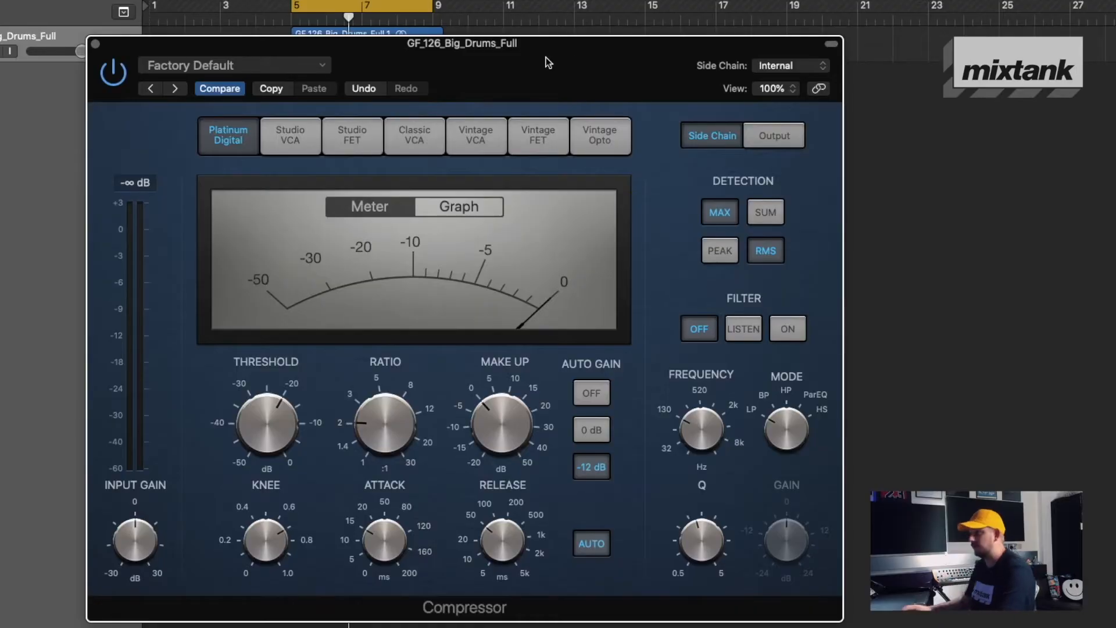
Play the drum loop and audition the Studio VCA, Studio FET, Classic VCA, Vintage VCA, Vintage FET and Vintage Opto models.
key("space")
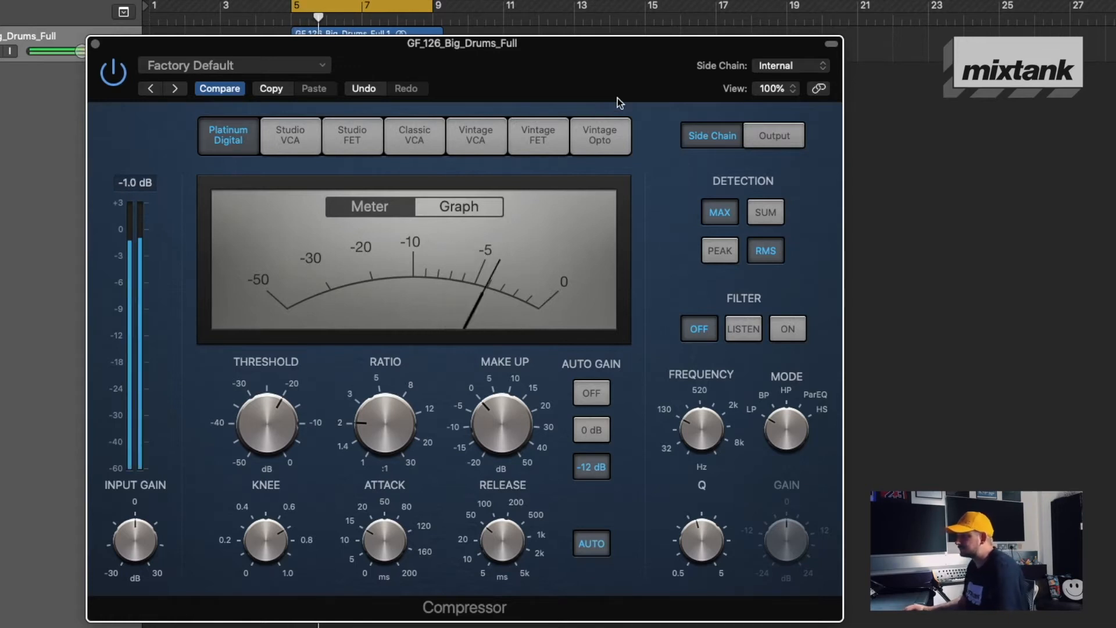
left_click(295, 139)
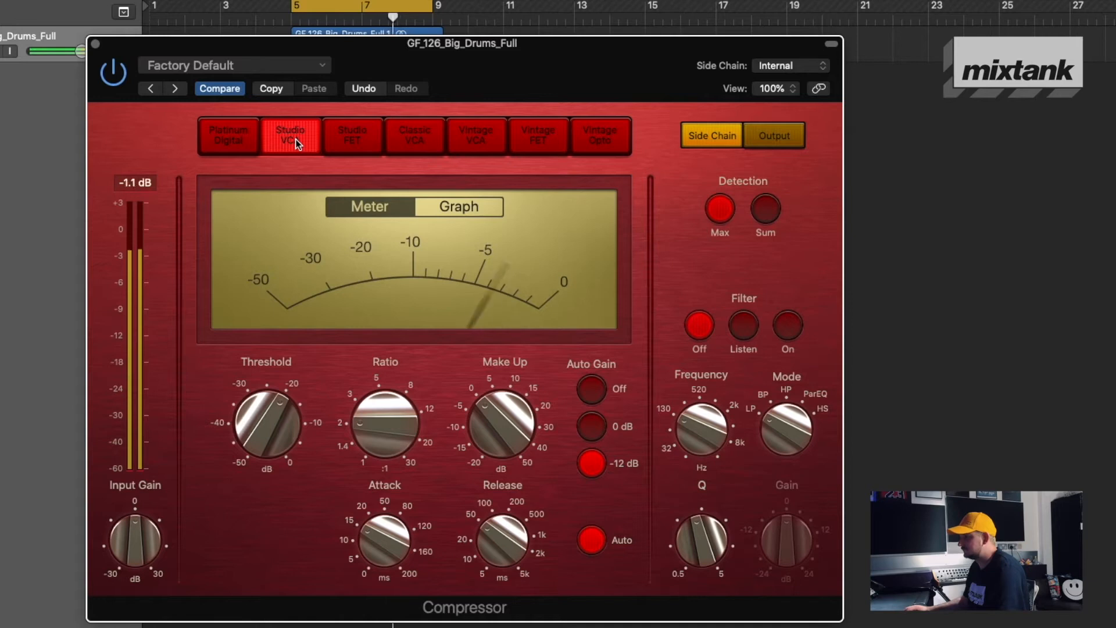
left_click(353, 145)
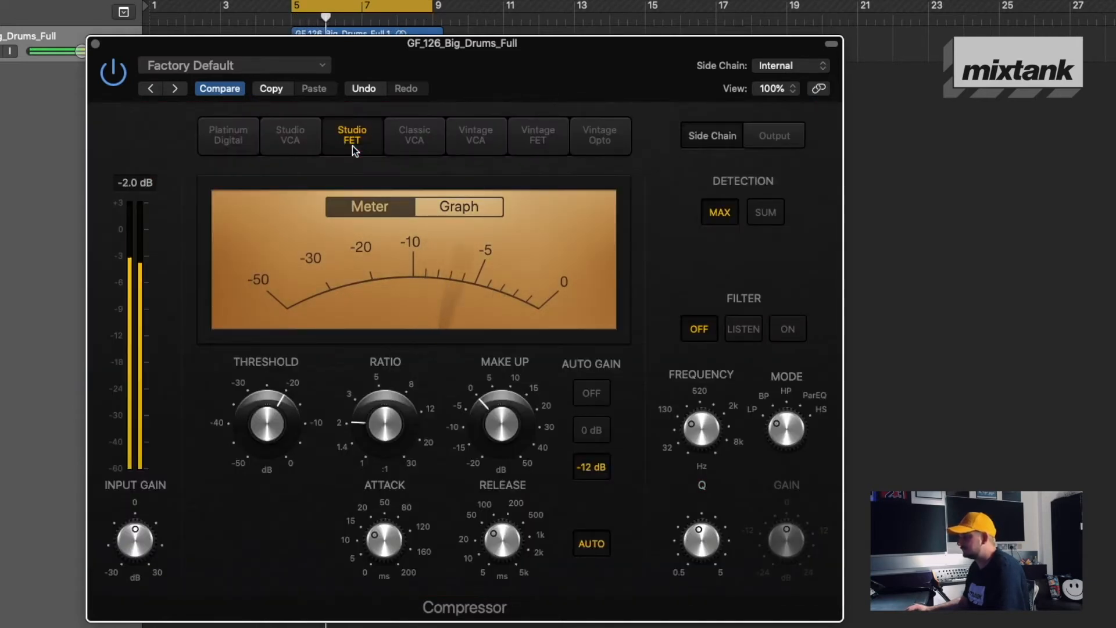
left_click(410, 143)
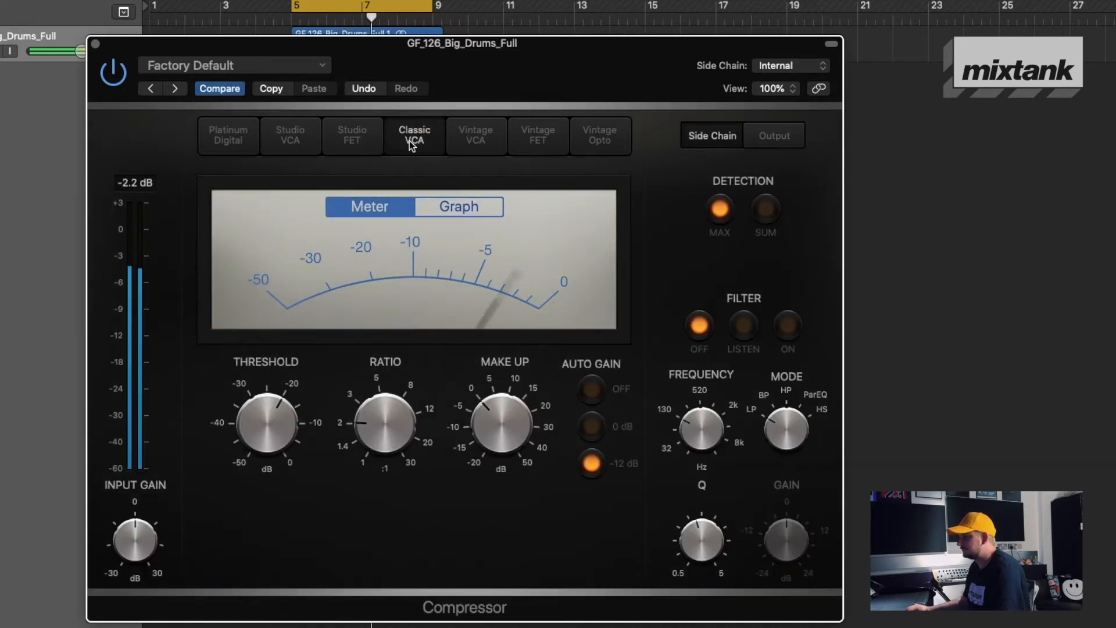
left_click(475, 138)
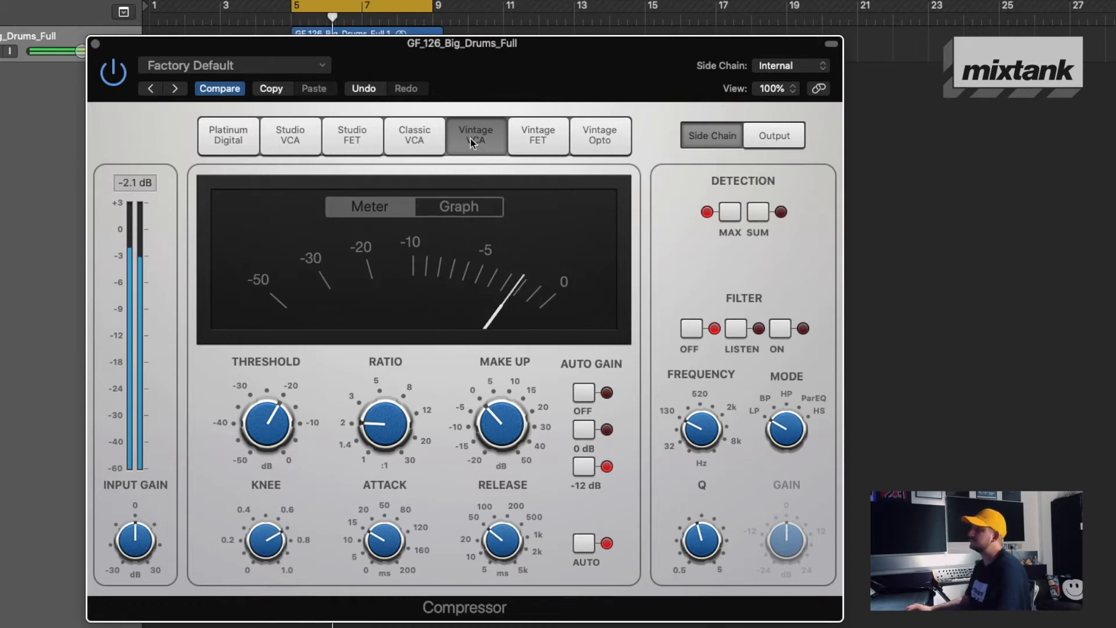
left_click(541, 140)
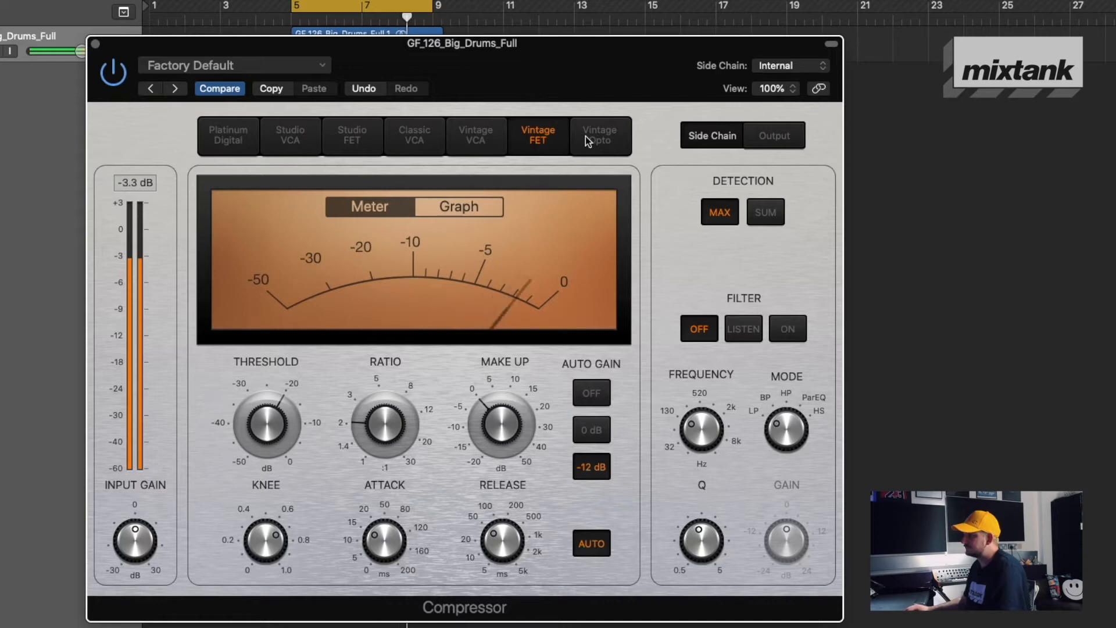
left_click(603, 135)
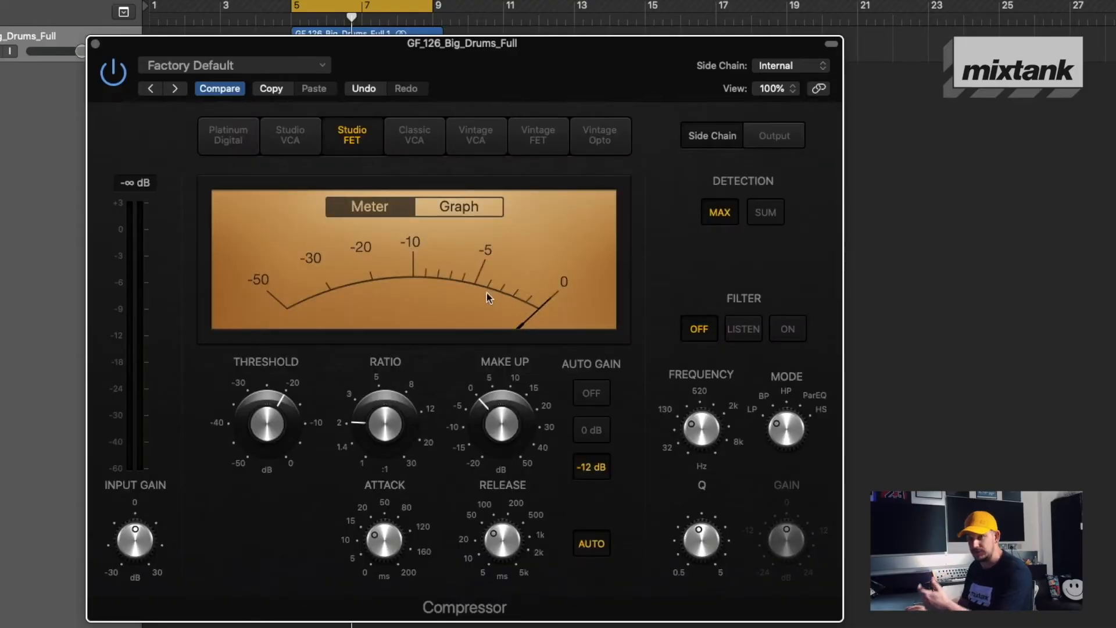
Choose the Vintage FET model and browse the Compressor's factory presets for keyboards and voice.
left_click(541, 138)
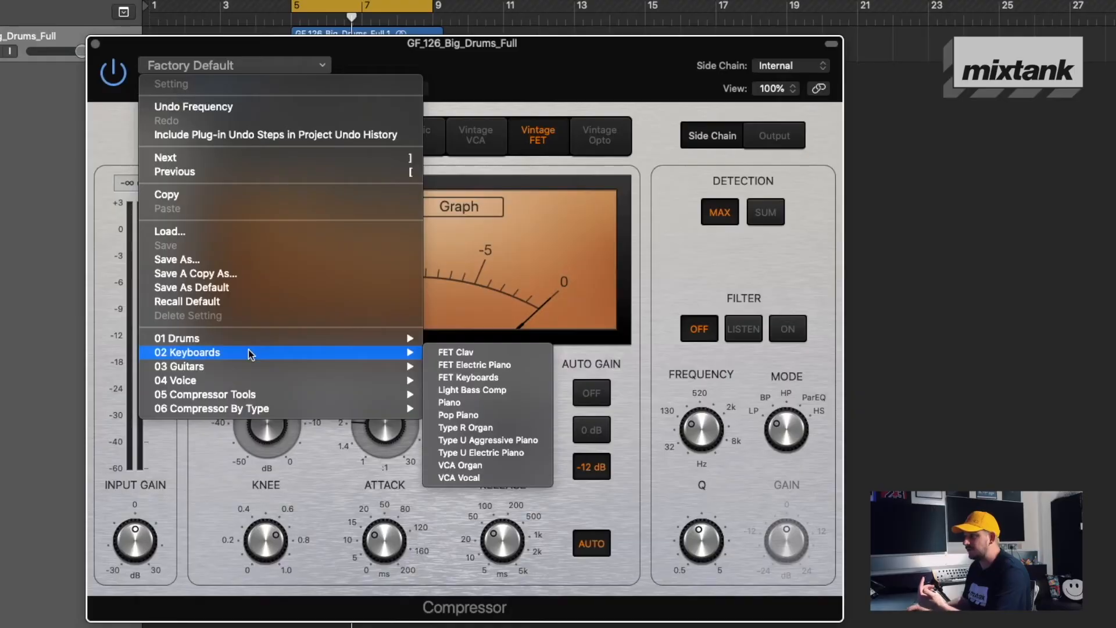
mouse_move(233, 382)
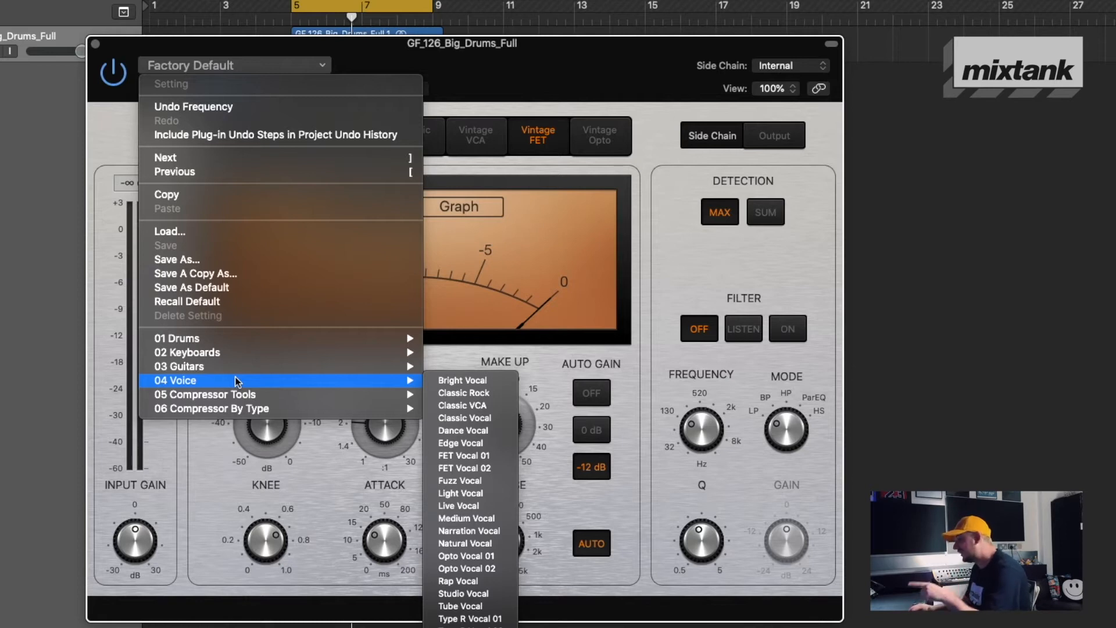
mouse_move(319, 349)
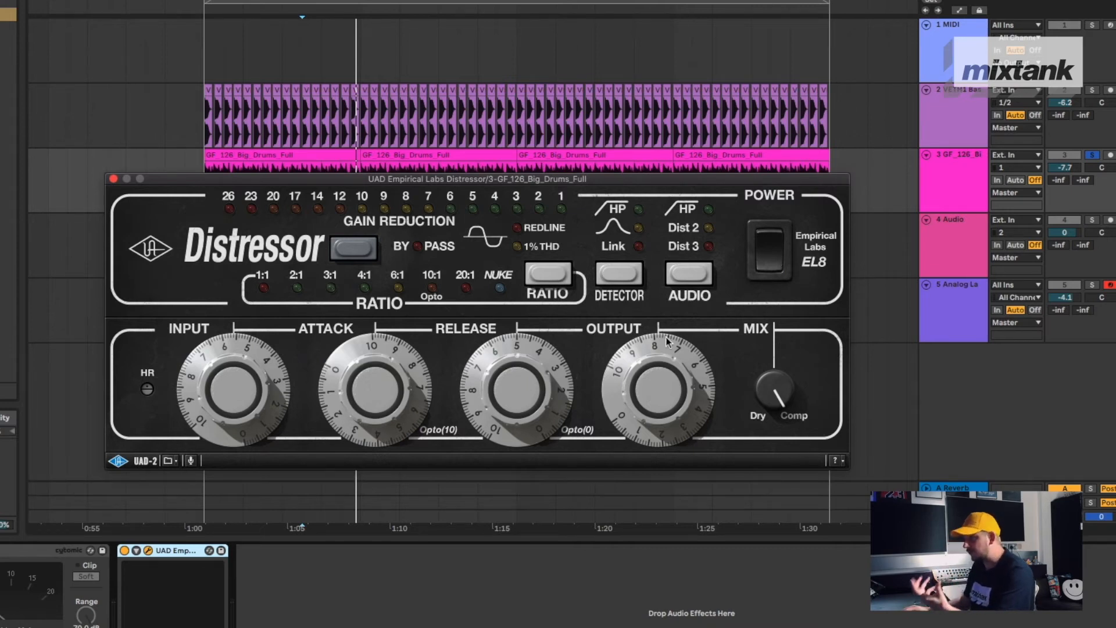
In Ableton Live, turn the UAD Distressor's attack down to about 8 and return it to about 10.
left_click_drag(371, 340, 415, 380)
left_click_drag(318, 338, 453, 444)
left_click_drag(454, 483, 408, 487)
left_click_drag(414, 389, 418, 394)
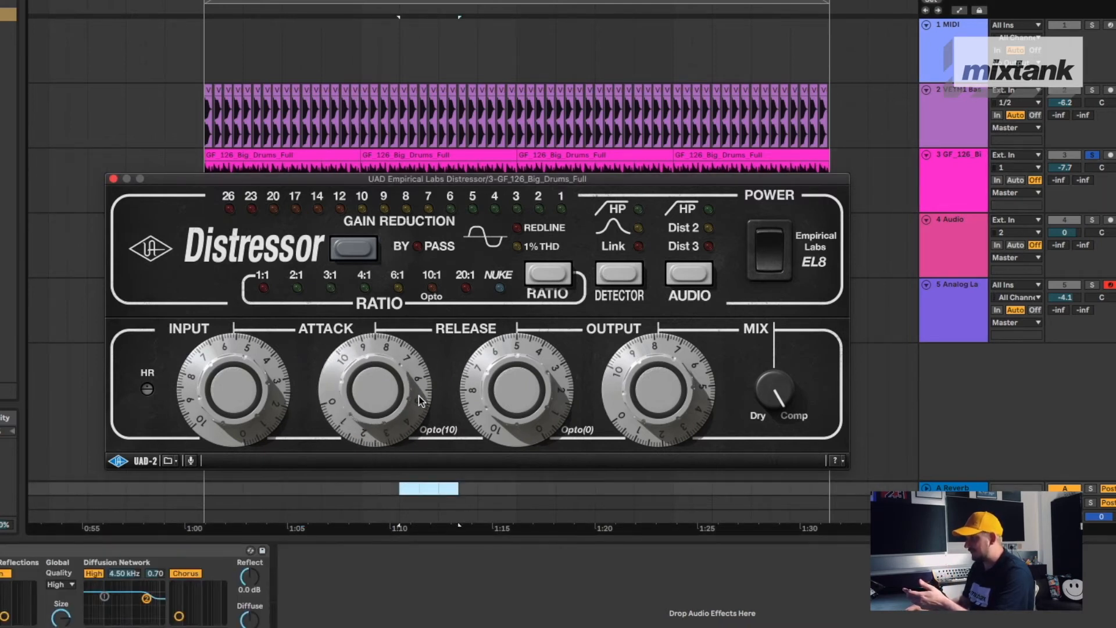
left_click_drag(399, 433, 405, 431)
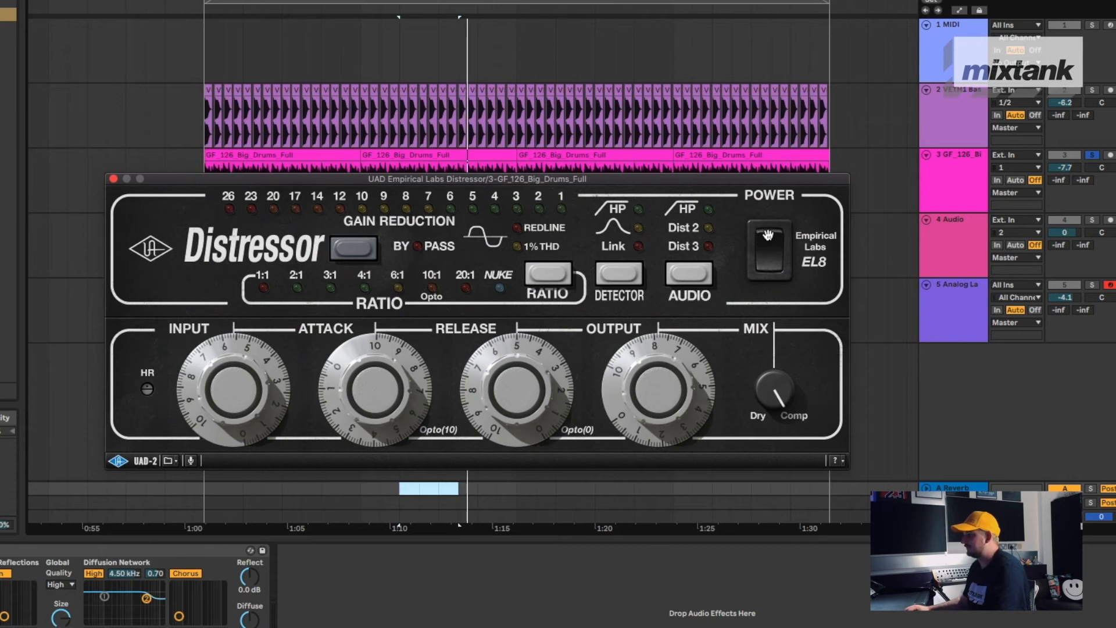
Compare the playing drums with the Distressor powered on and off, leaving its power on.
left_click(767, 234)
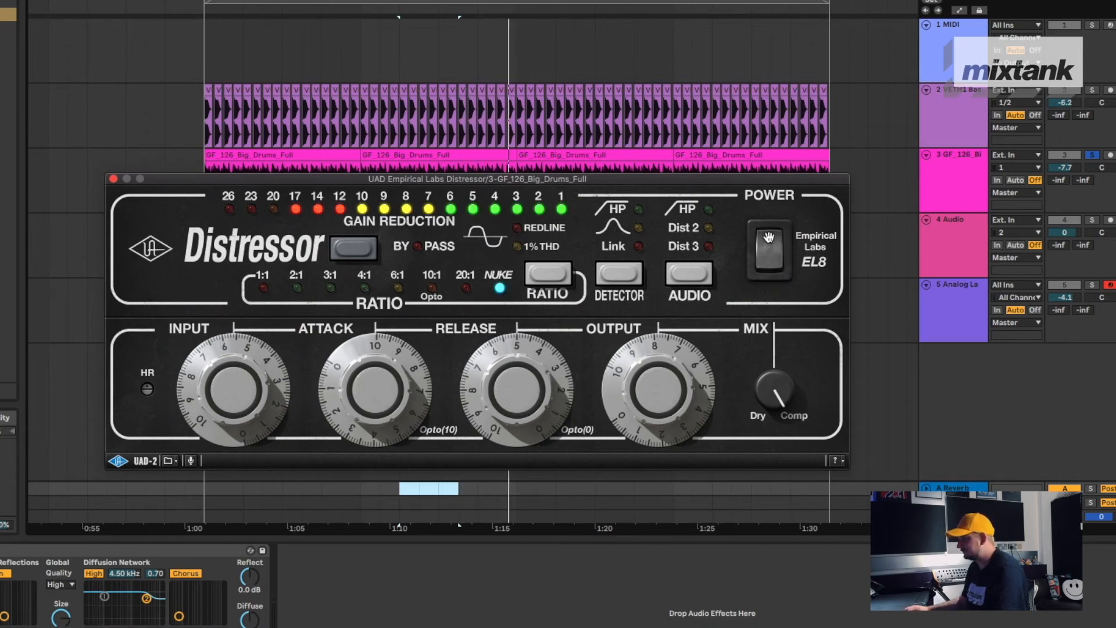
left_click(773, 266)
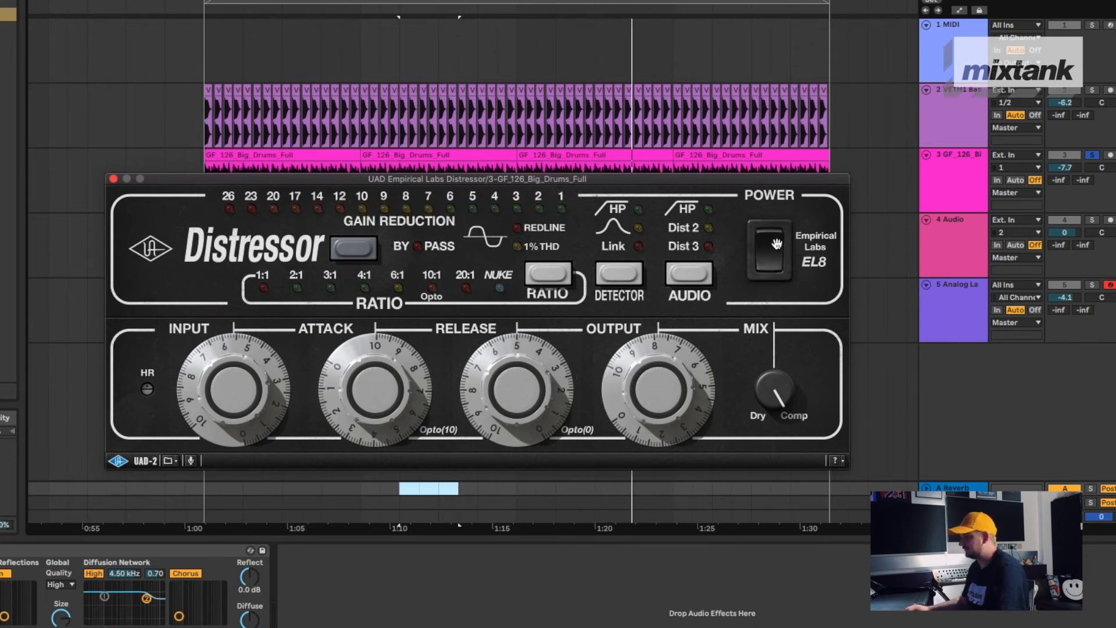
left_click(775, 235)
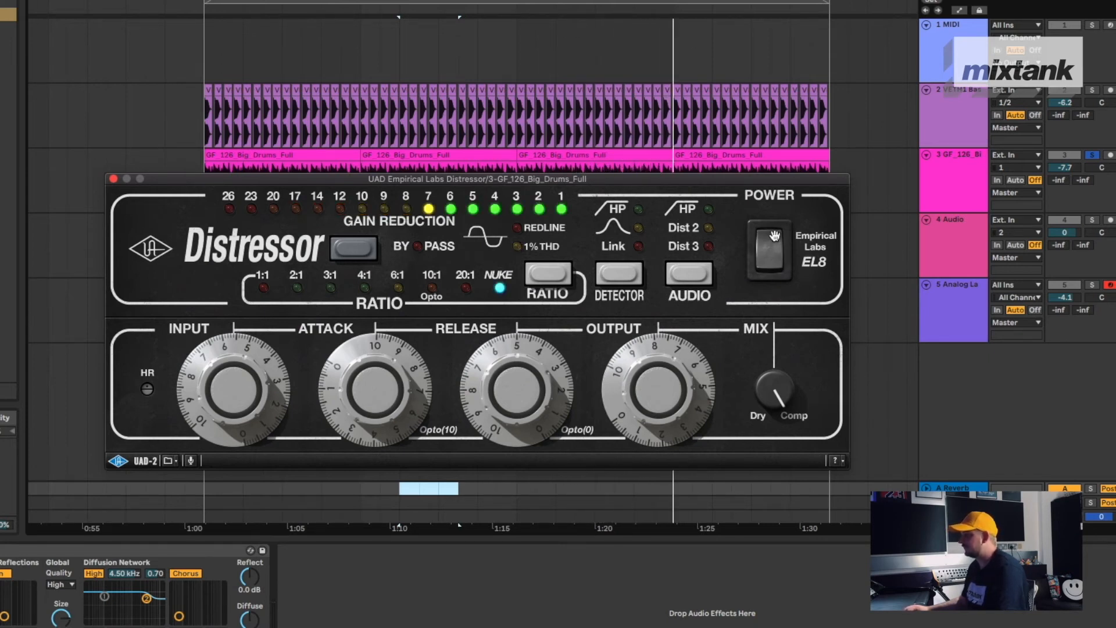